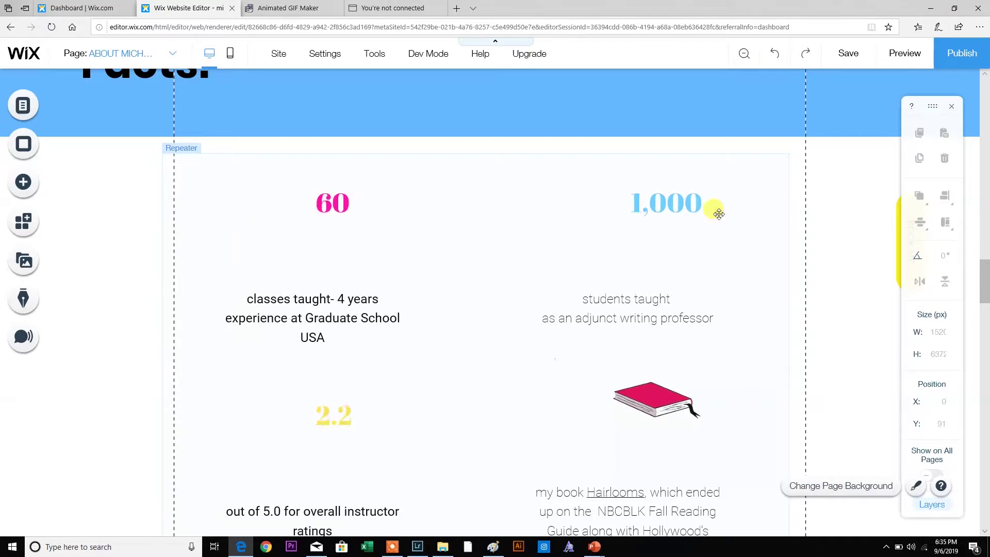
Bring Presentation2 forward and show slide 1 with the 0 counter.
scroll(985, 274, up, 2)
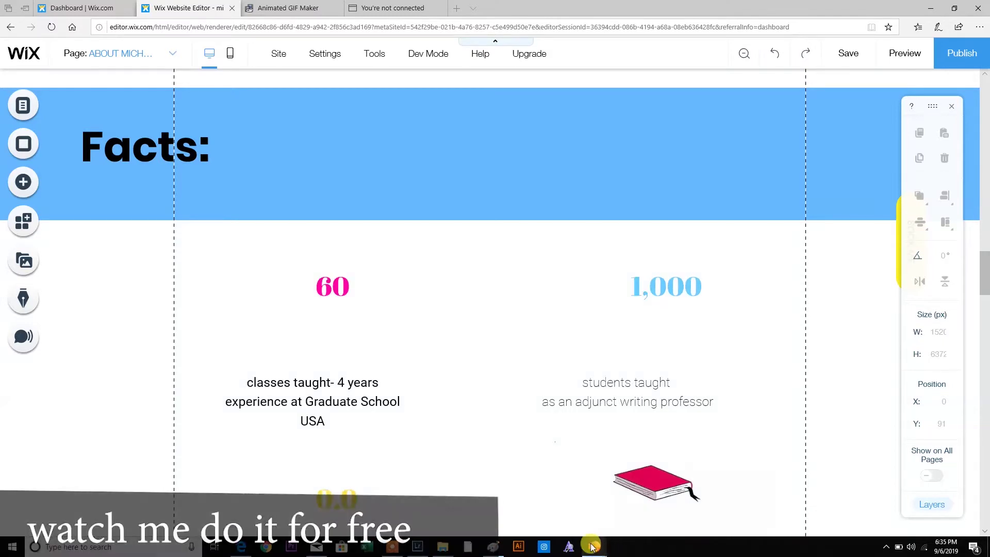
mouse_move(595, 550)
click(629, 518)
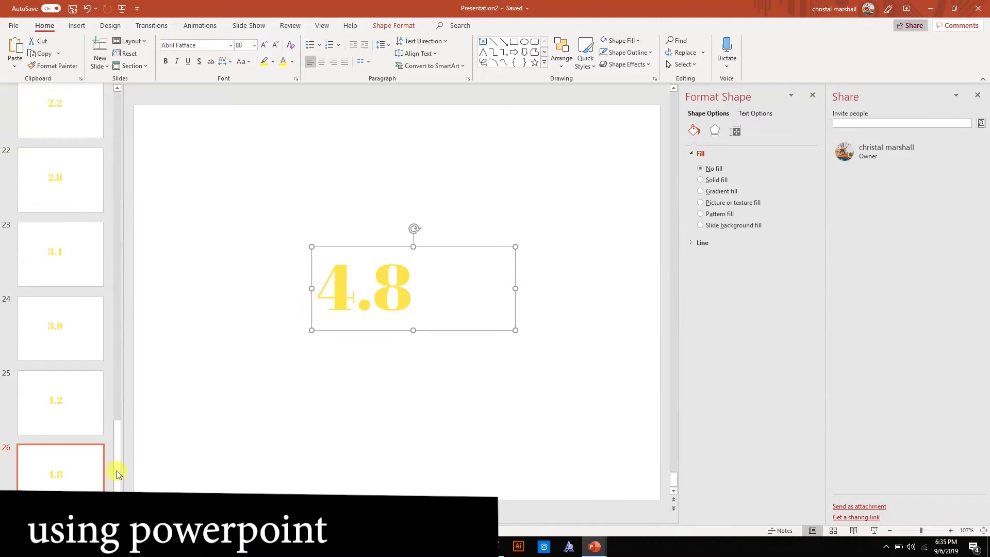
click(137, 333)
drag(117, 354, 114, 129)
click(70, 138)
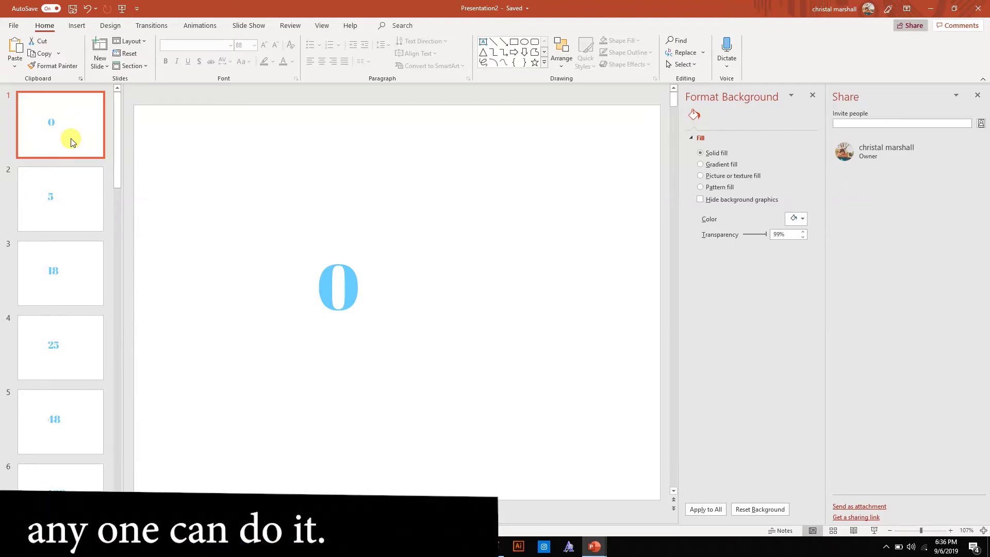
Review the slides in order: blue counters to 1,000, pink to 60, yellow 0.0 to 2.8.
mouse_move(116, 128)
mouse_down()
mouse_move(116, 150)
mouse_move(113, 142)
mouse_up()
click(52, 149)
click(54, 191)
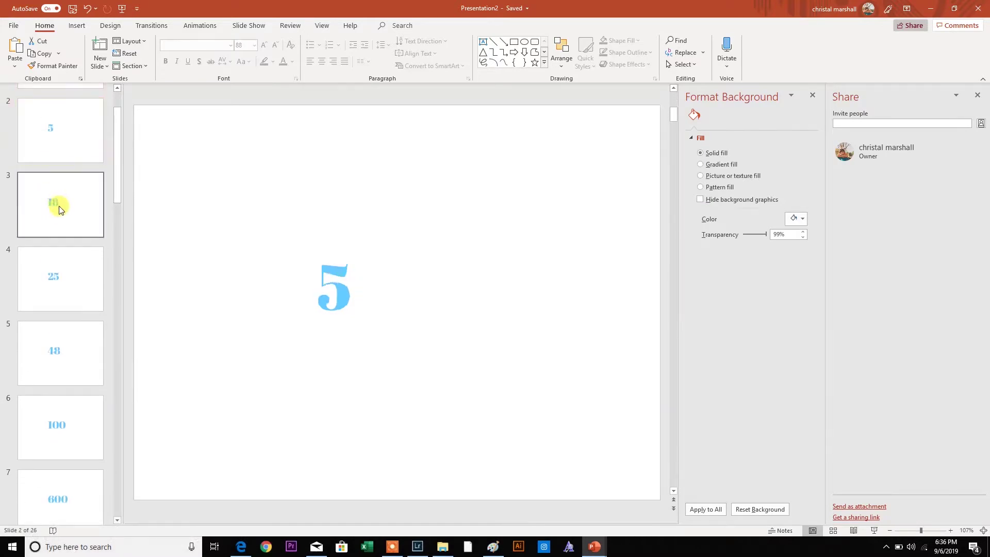
key(Down)
key(Down)
key(Down)
key(Down)
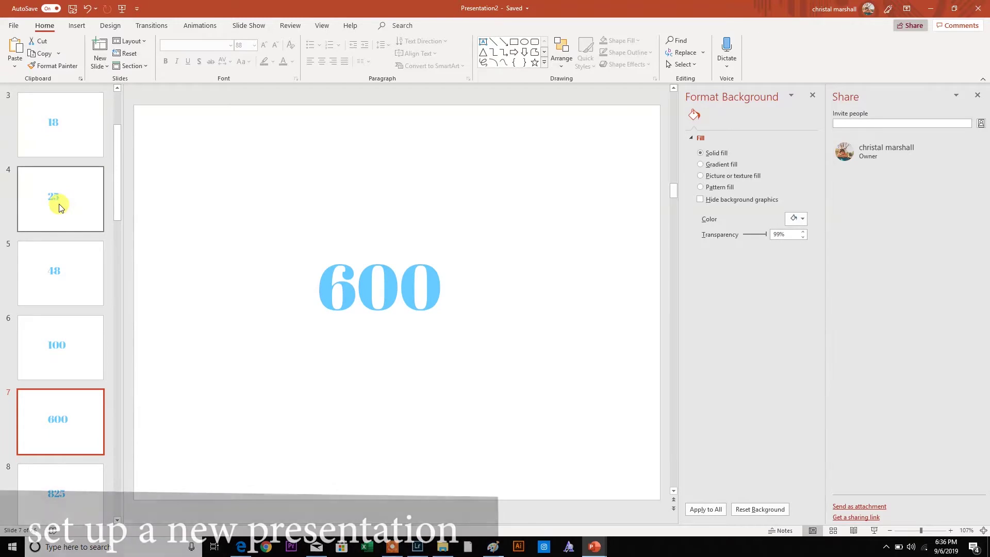
key(Down)
key(Down)
key(Down)
key(Down)
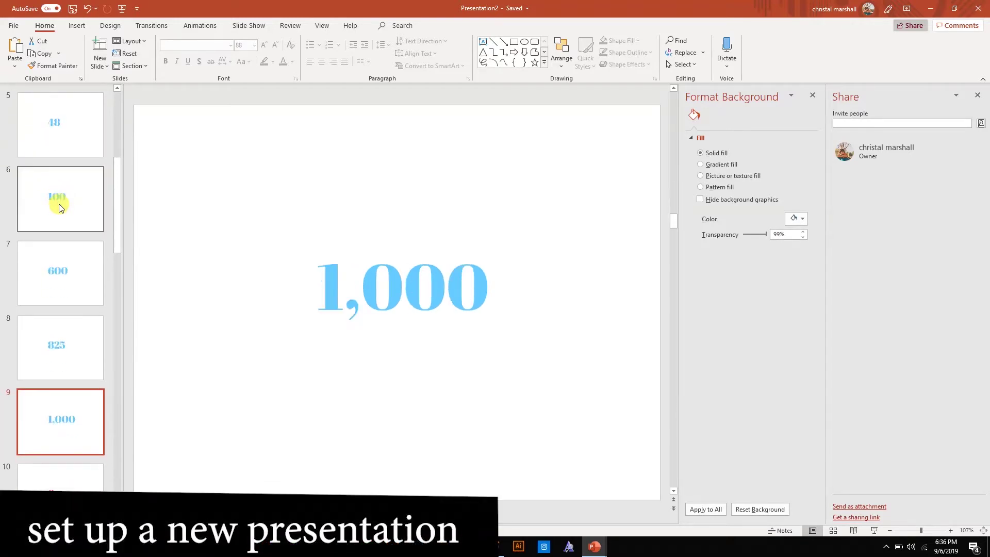
key(Down)
key(Down)
key(Down)
key(Down)
key(Down)
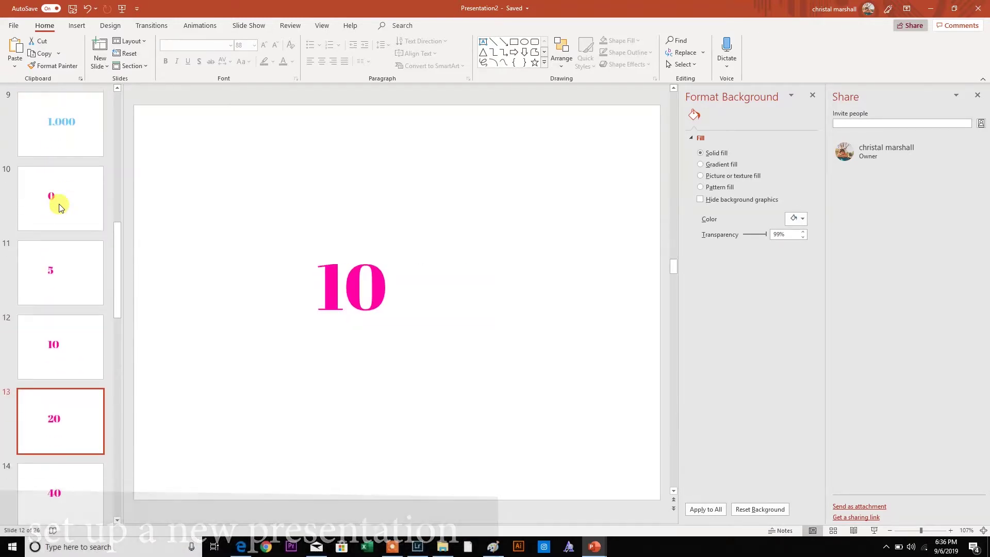
key(Down)
key(Down)
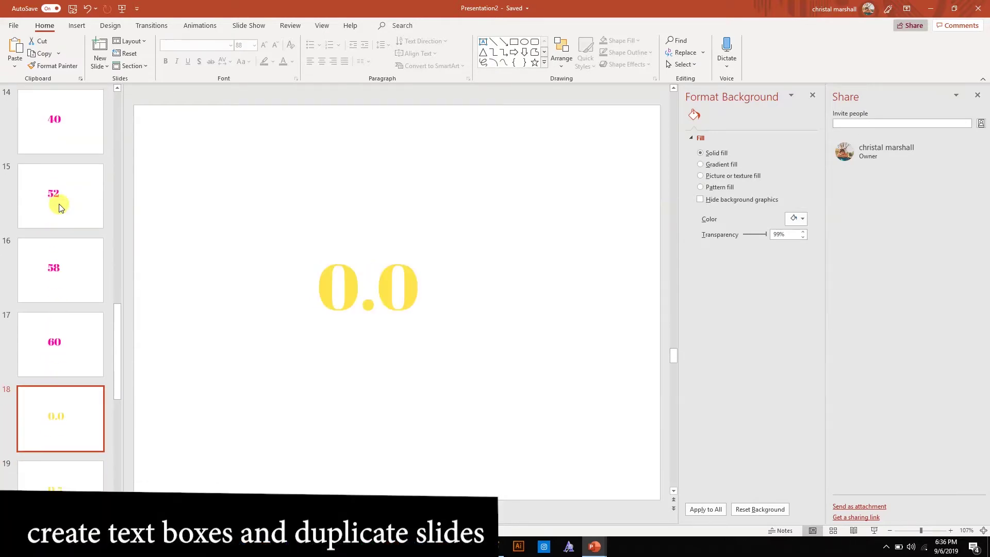
key(Down)
key(Down)
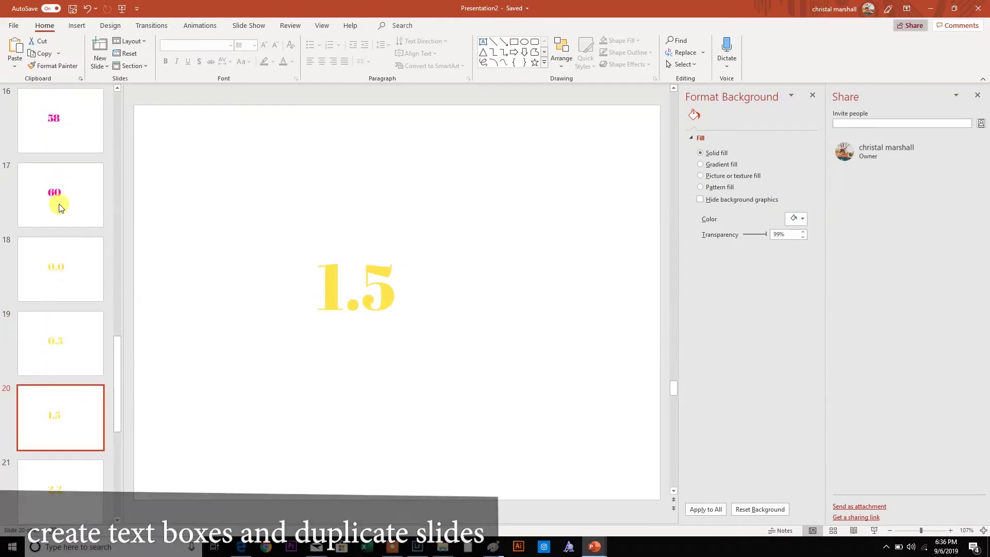
key(Down)
key(Down)
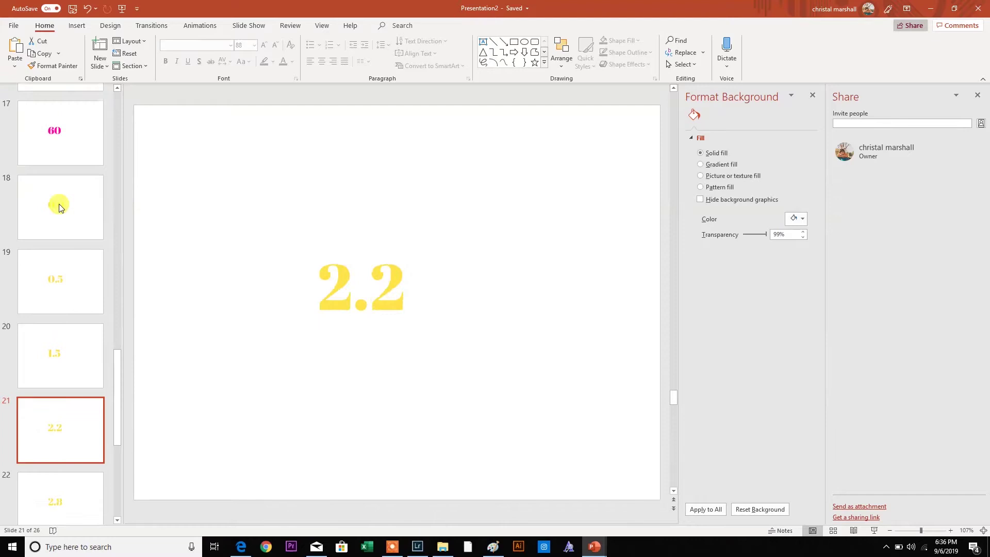
key(Down)
key(Down)
key(Down)
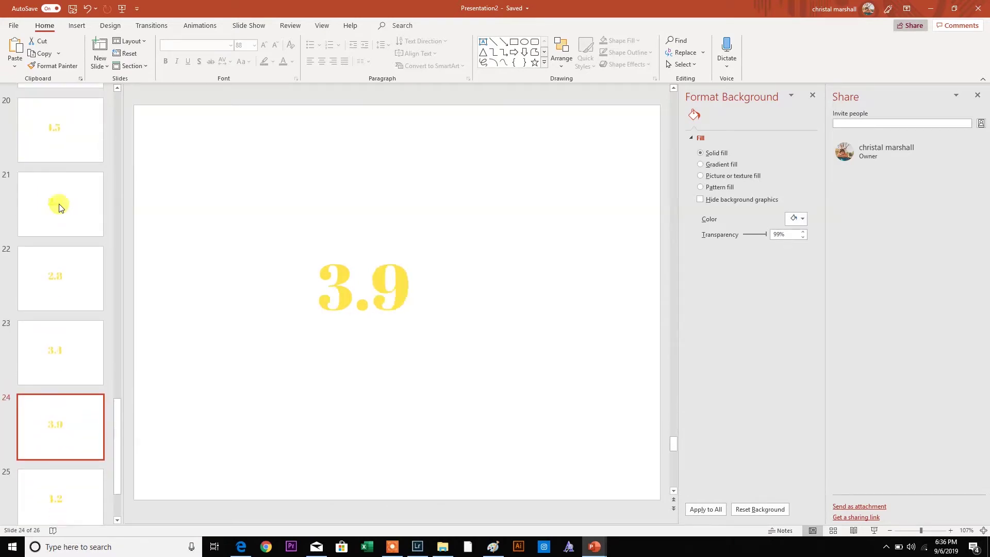
Dismiss the new-slide layout list without adding a slide and show the last slide, 4.8.
click(94, 74)
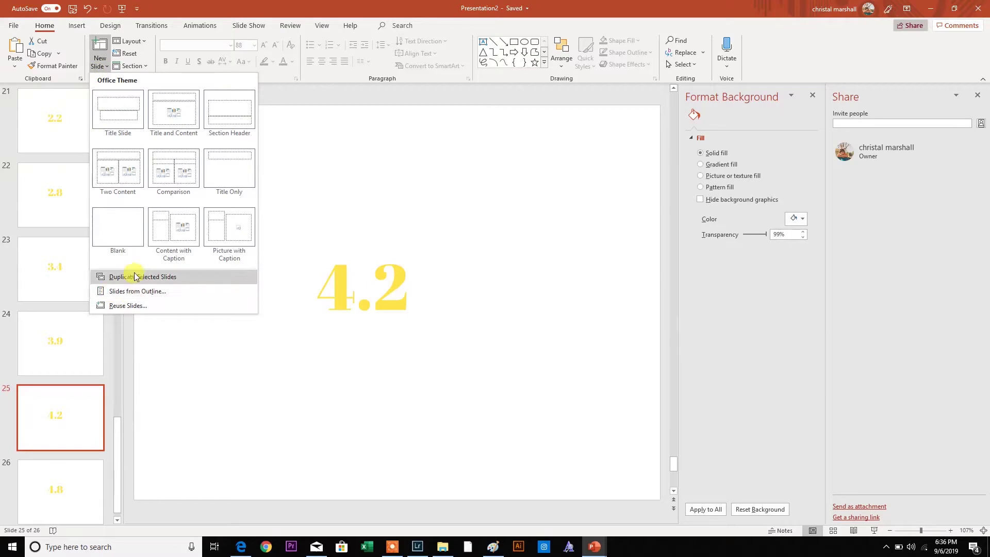
click(339, 433)
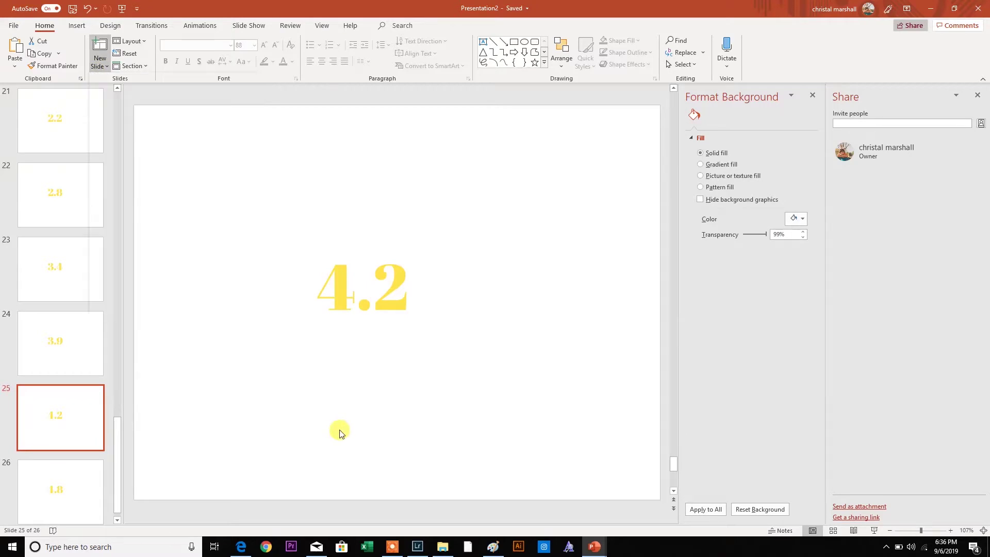
click(104, 478)
mouse_move(240, 547)
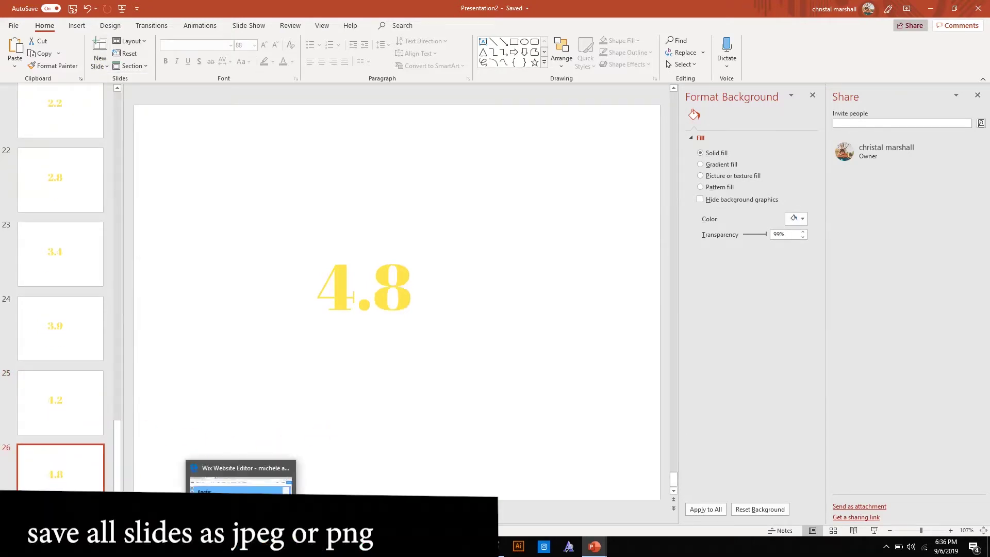
Start saving a copy of the presentation to this PC as JPEG images.
click(11, 27)
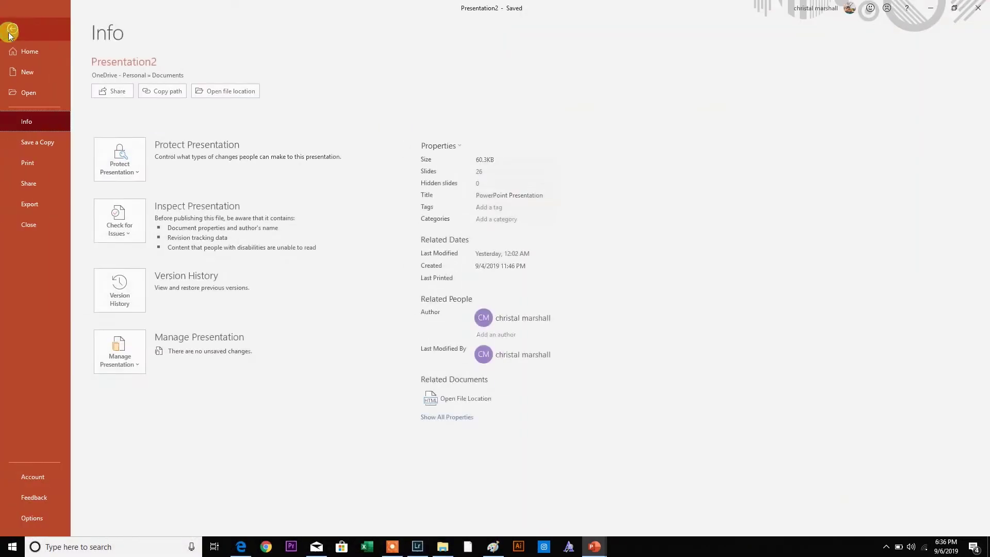
click(50, 142)
click(169, 165)
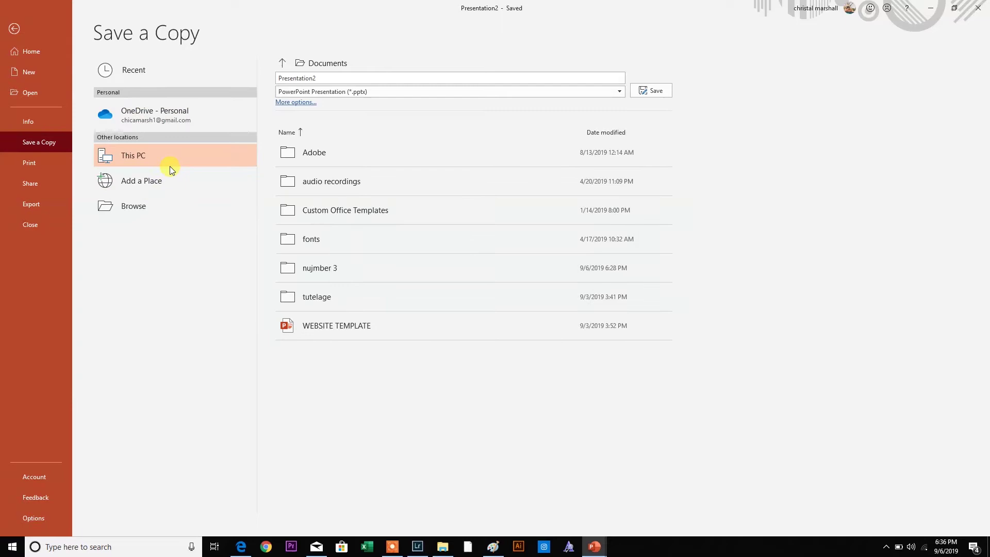
click(169, 165)
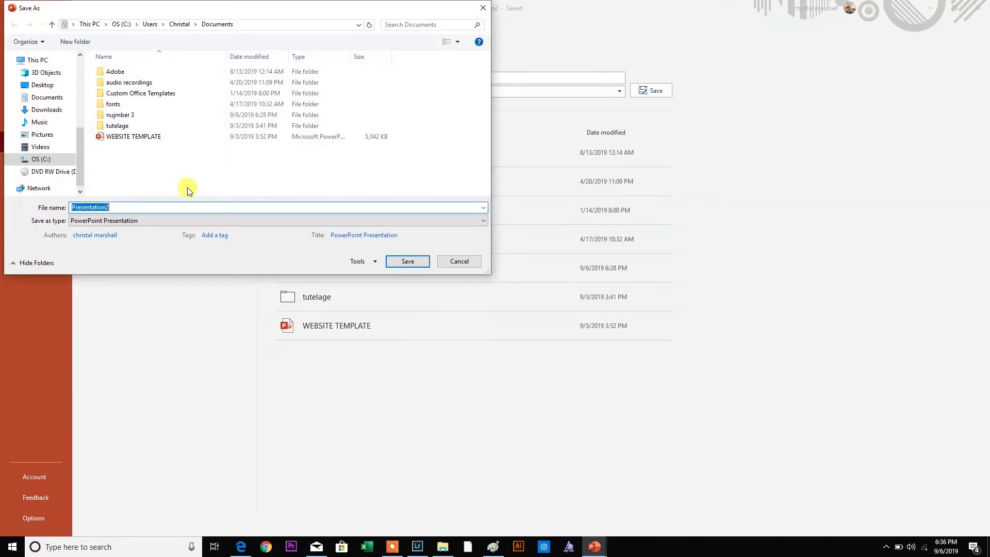
click(117, 225)
click(97, 370)
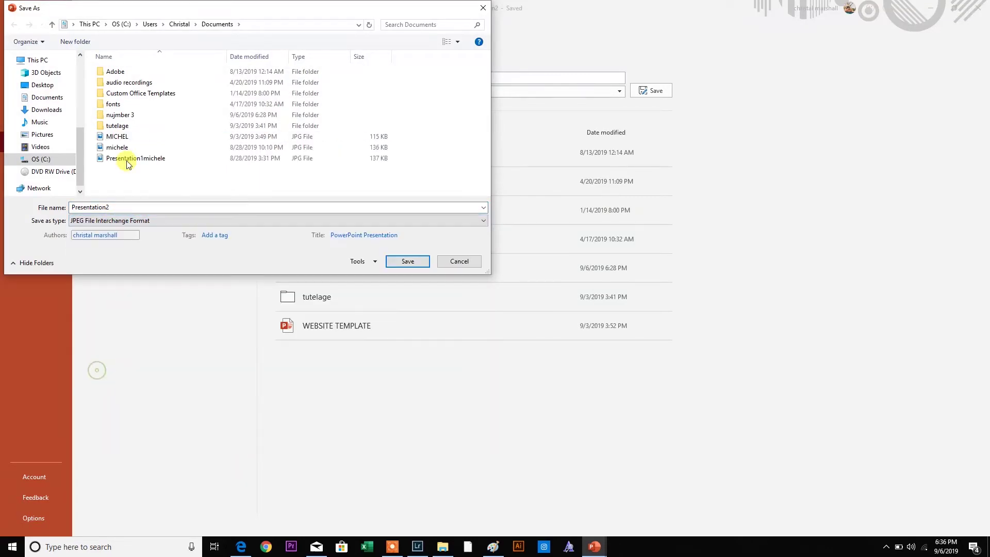
Name the export 'number' and export all slides as separate JPEG files.
click(129, 115)
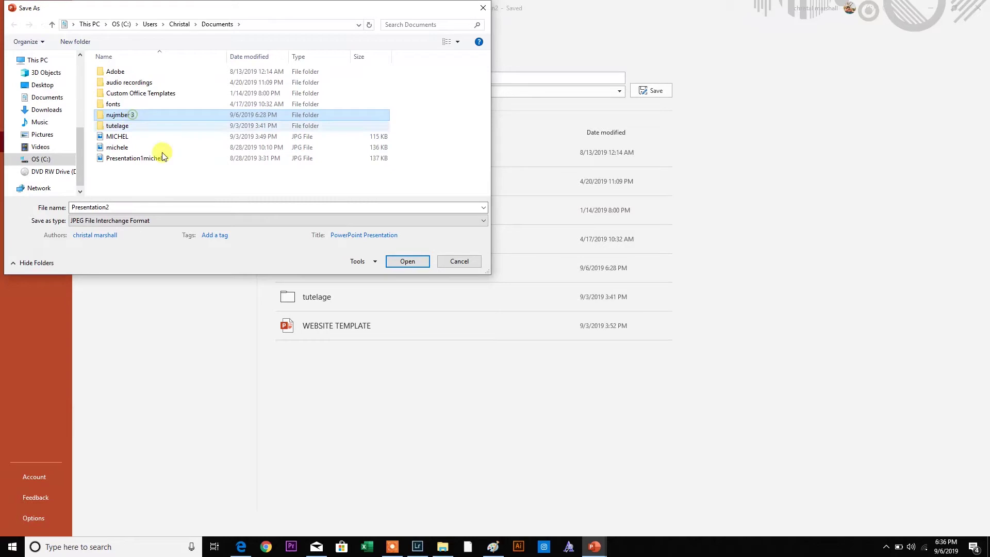
double_click(96, 207)
text(number)
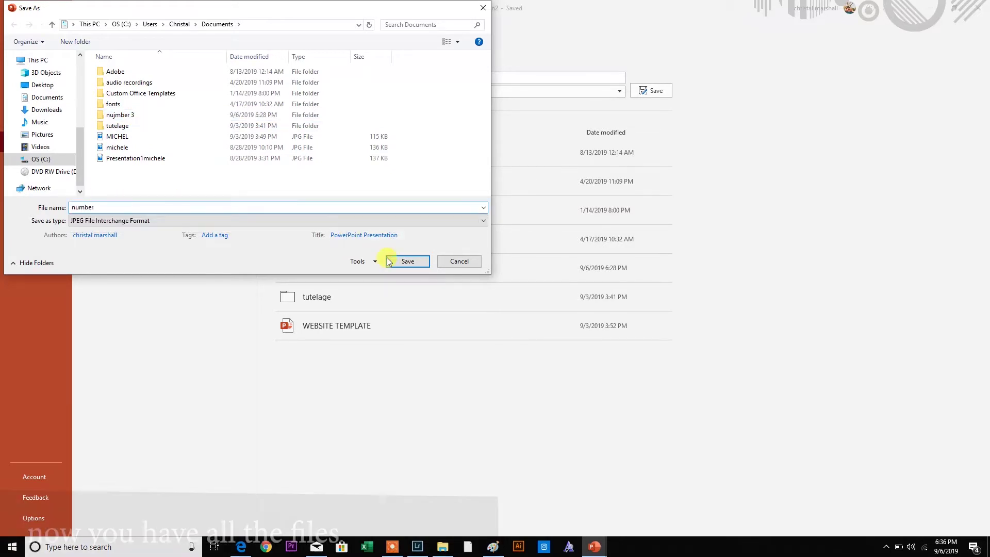
click(408, 261)
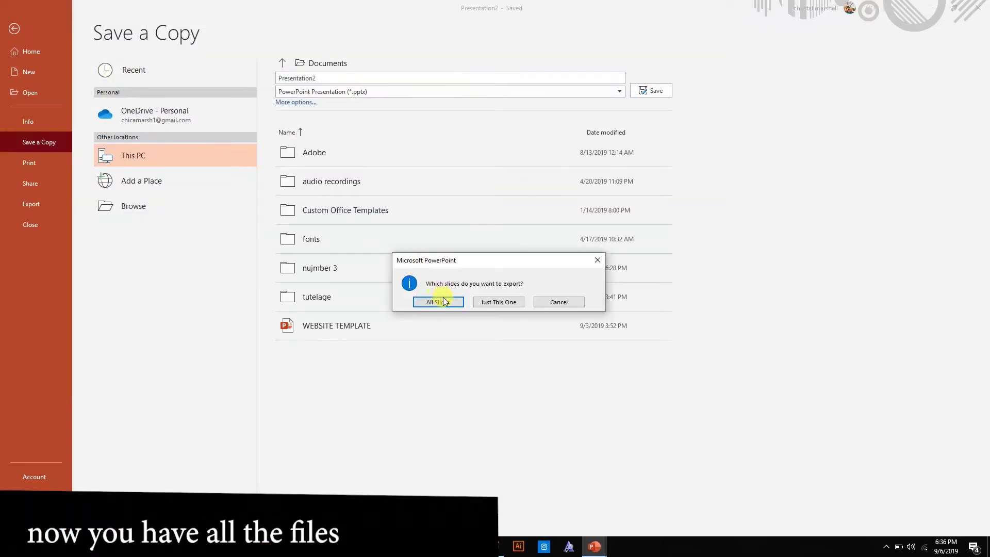
click(445, 302)
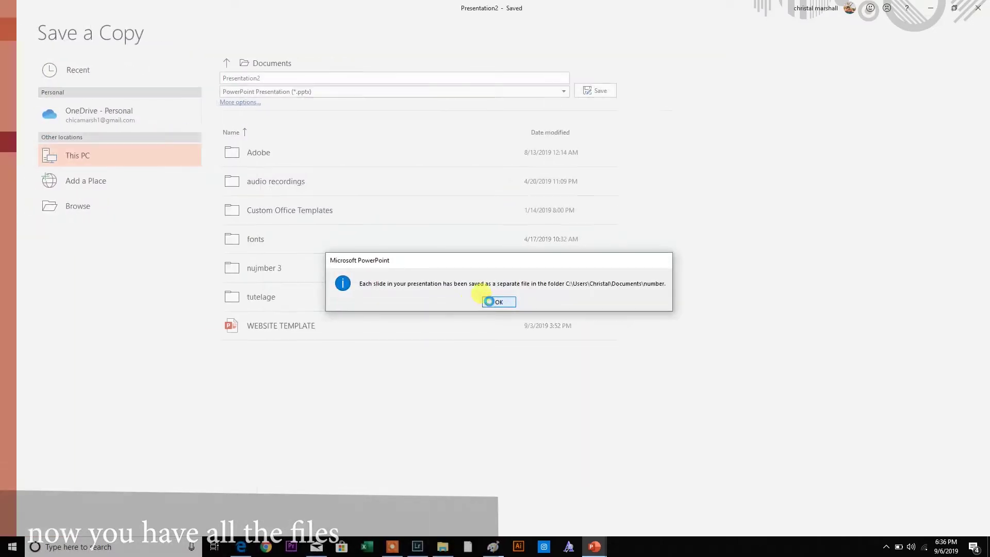
click(497, 302)
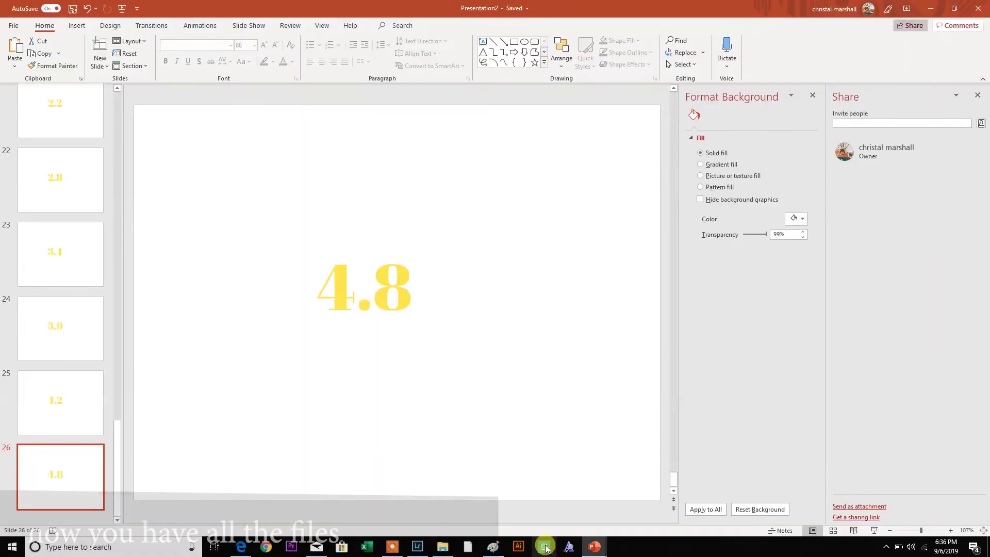
Switch to the browser's Animated GIF Maker tab on ezgif and scroll back up.
click(252, 550)
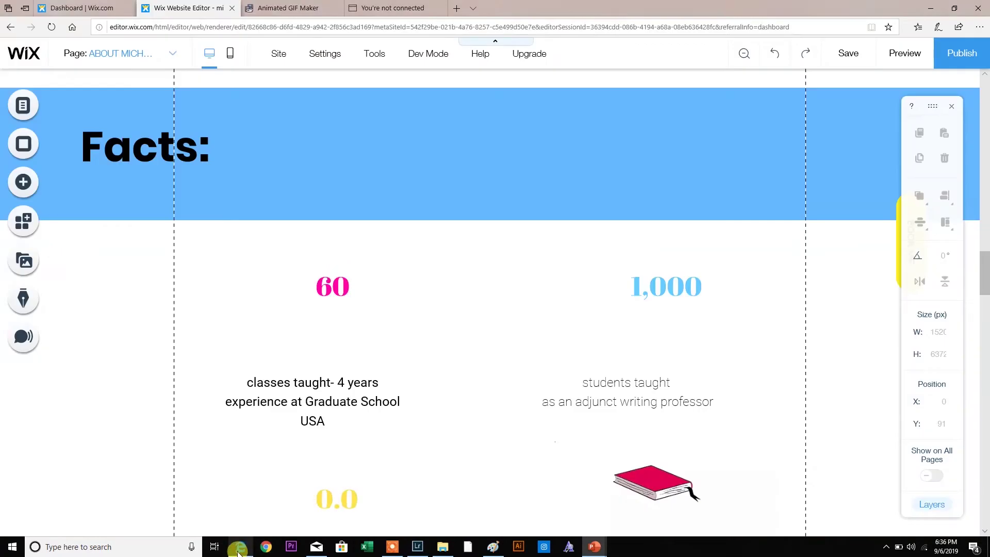
click(283, 7)
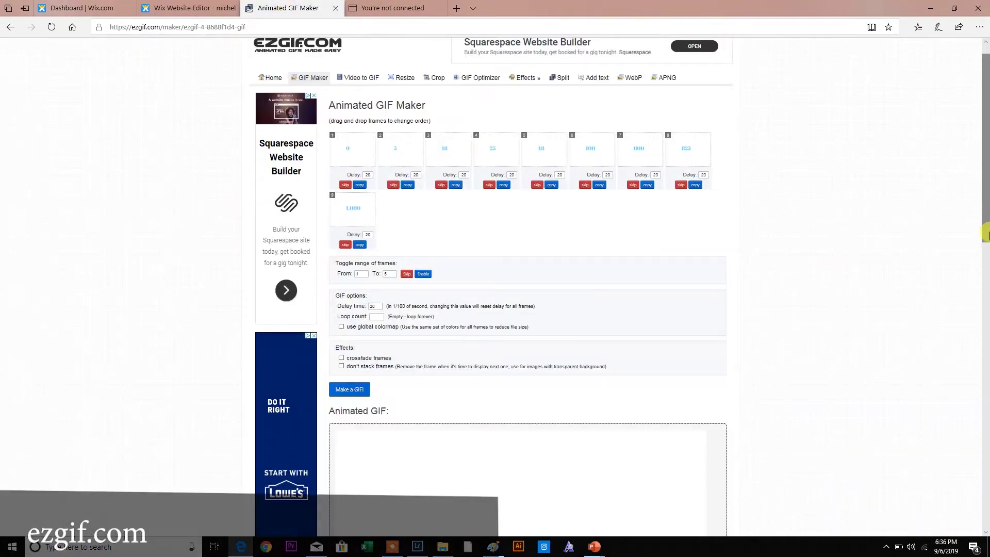
scroll(985, 233, up, 2)
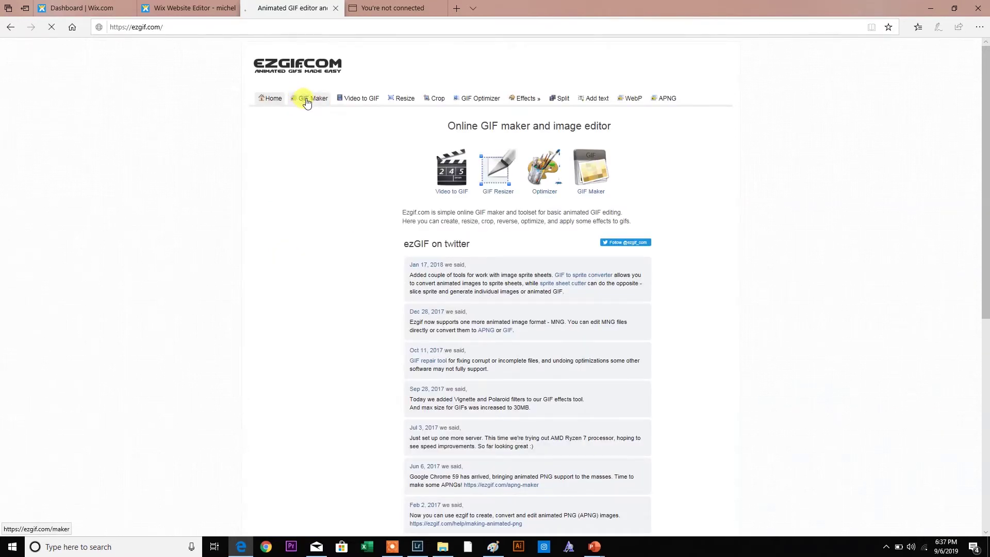
Open the Animated GIF Maker and choose Slide18 through Slide26 for upload.
click(306, 101)
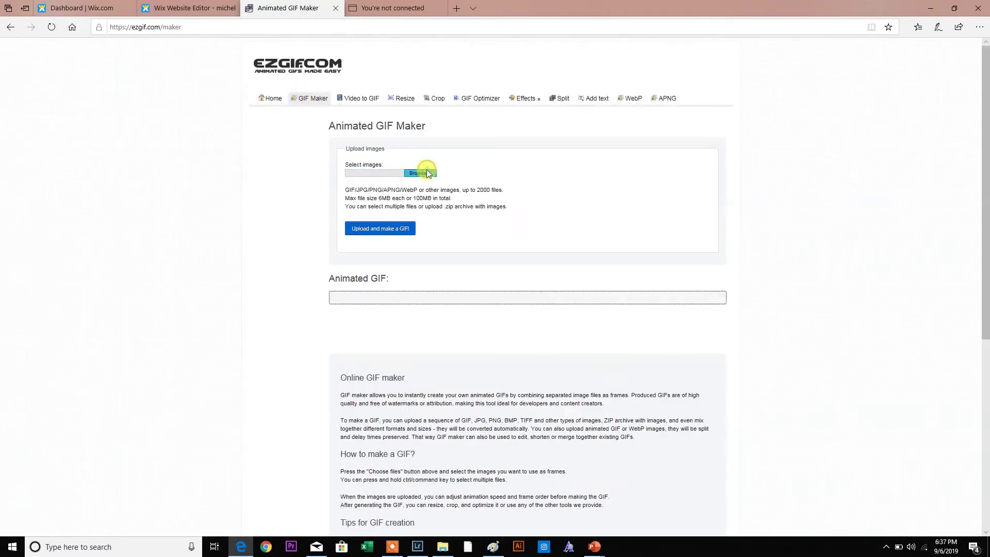
click(427, 173)
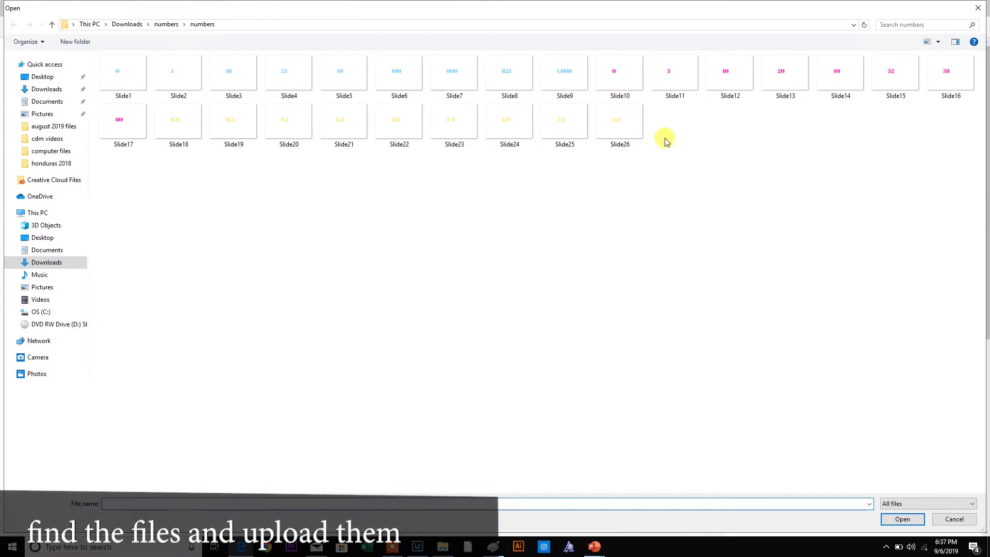
drag(669, 167, 188, 109)
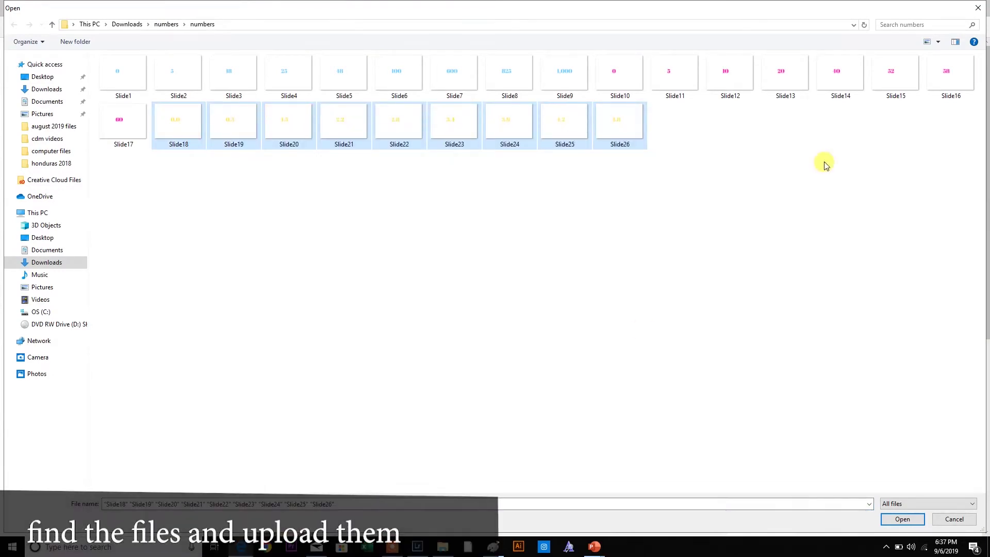
click(903, 520)
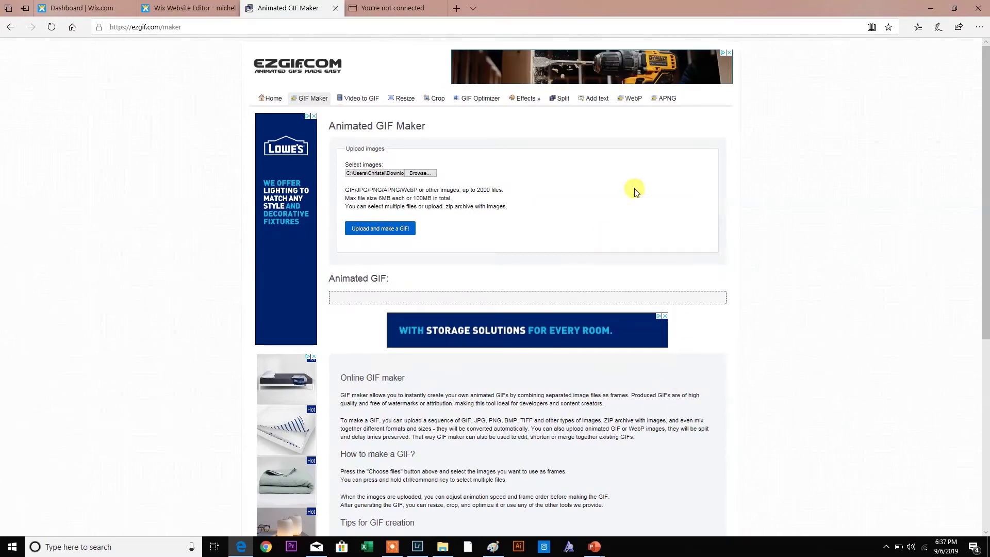
Upload the nine slides, set frame delay 5 with 50 on frame 9, and make the GIF.
click(386, 230)
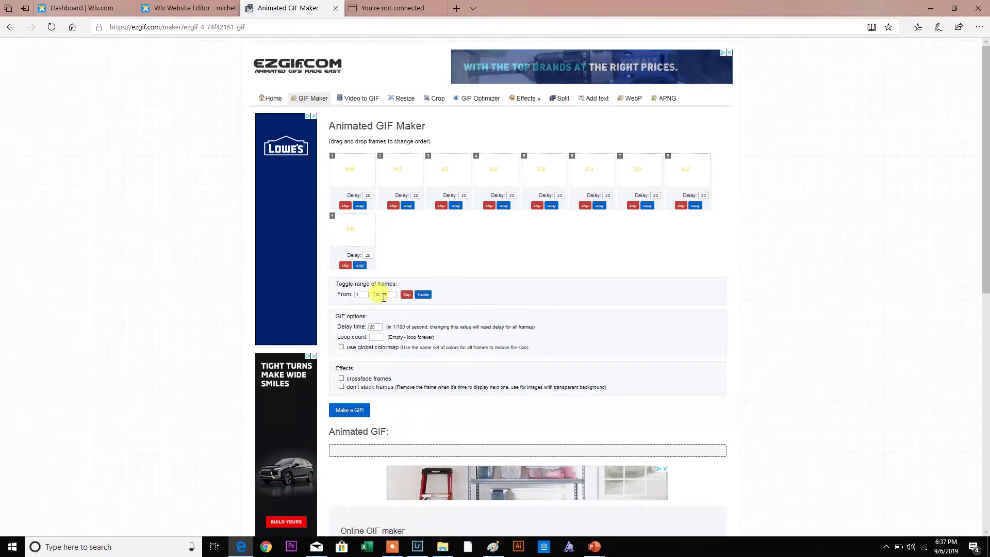
double_click(373, 327)
text(5)
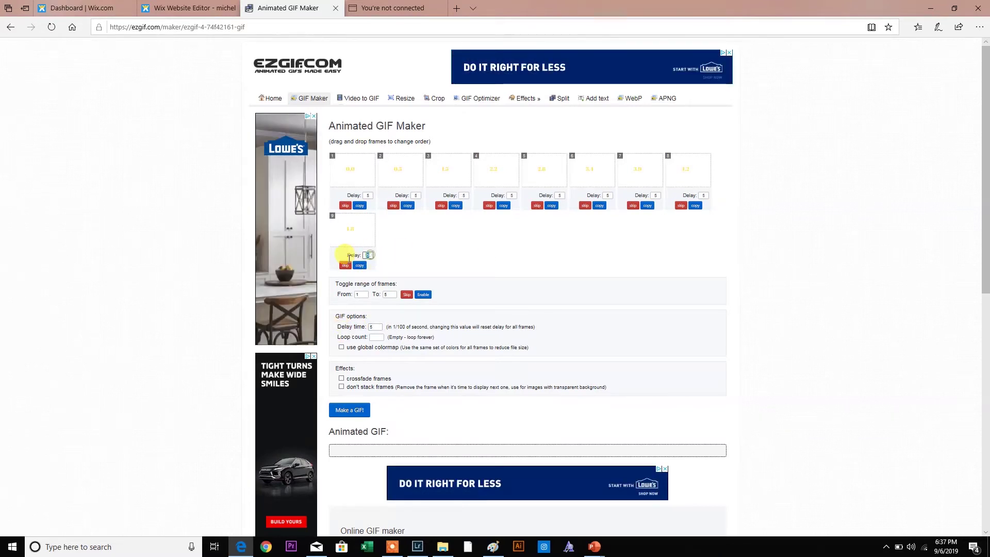
text(50)
key(Return)
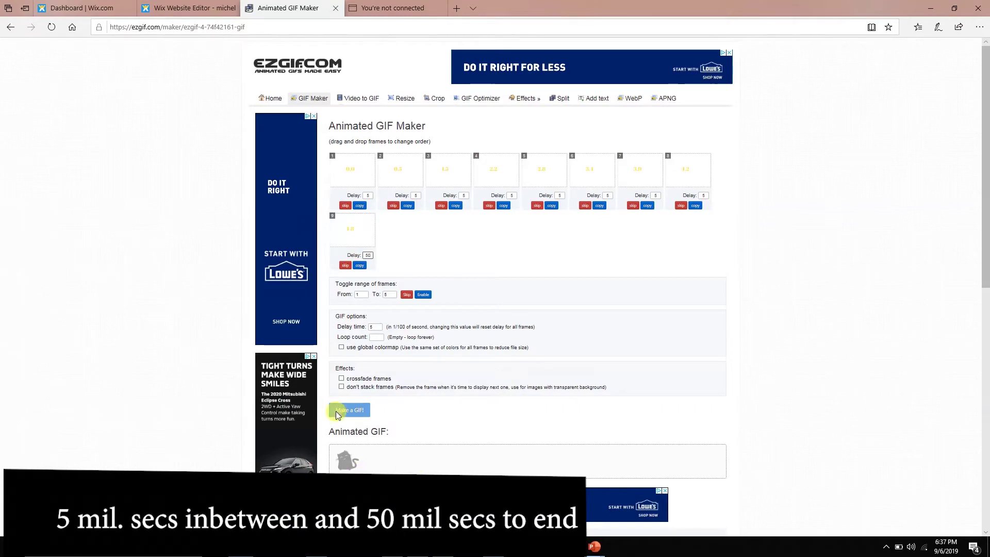
Scroll to the finished 960×720, nine-frame counter GIF in the output area.
scroll(986, 165, down, 2)
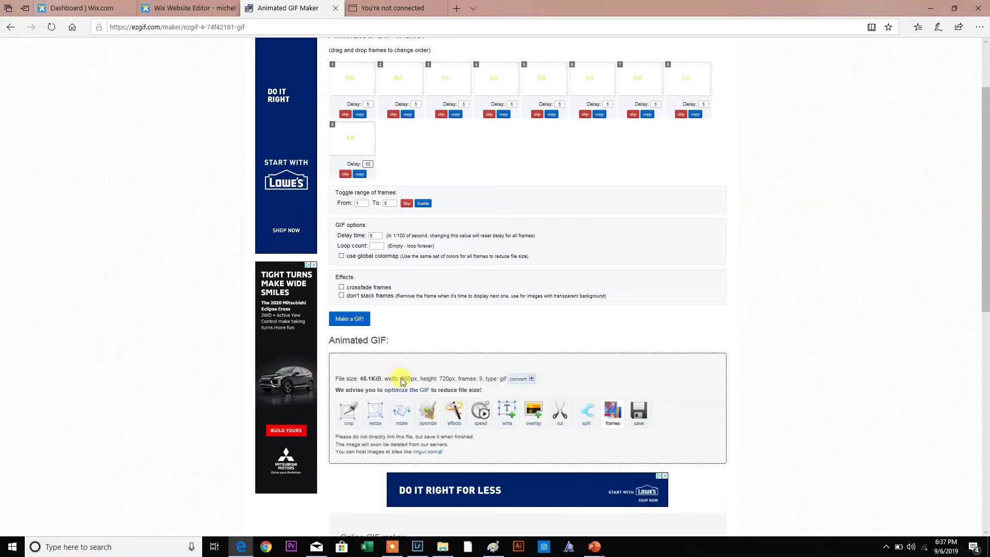
scroll(985, 168, down, 3)
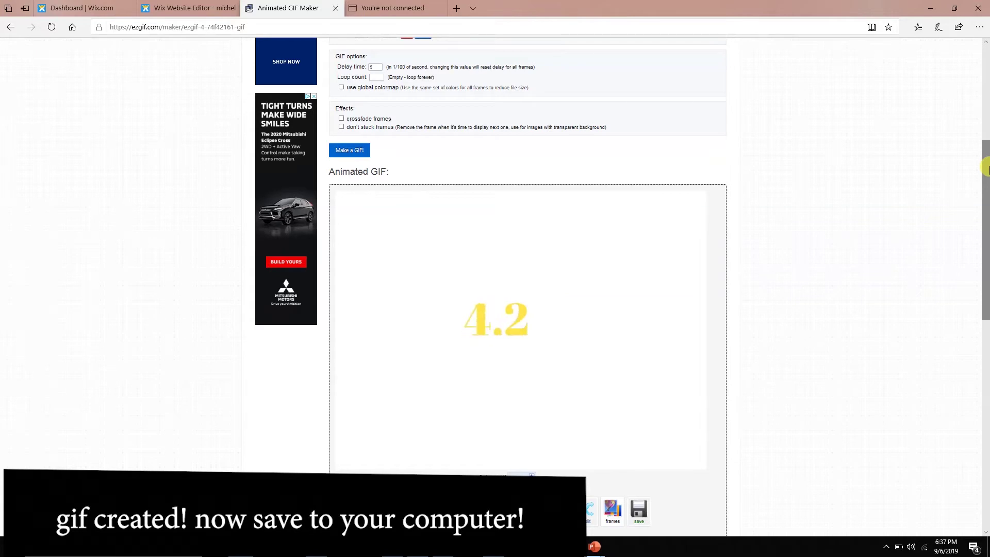
scroll(984, 206, up, 5)
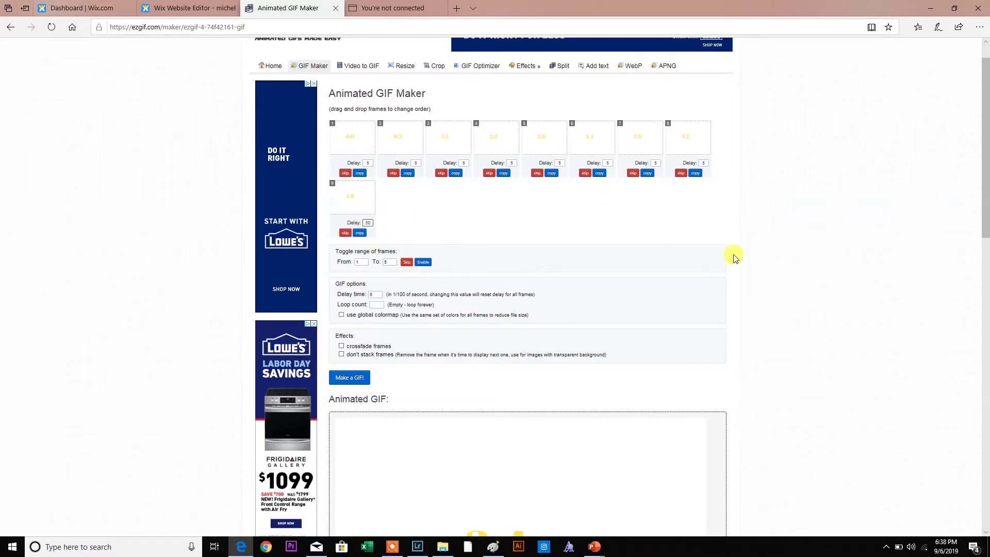
scroll(985, 239, down, 5)
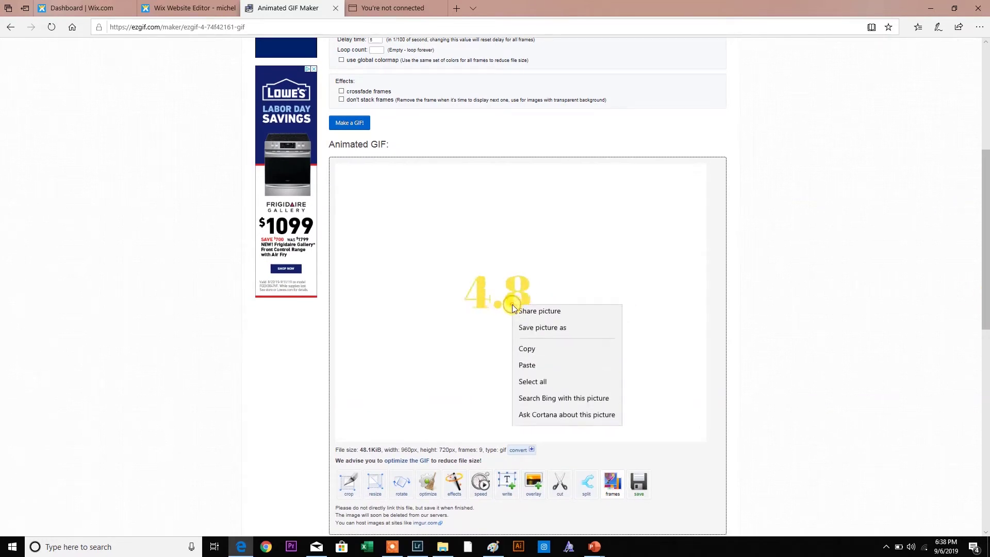
Save the animated counter GIF as a GIF file in the Downloads folder.
click(564, 332)
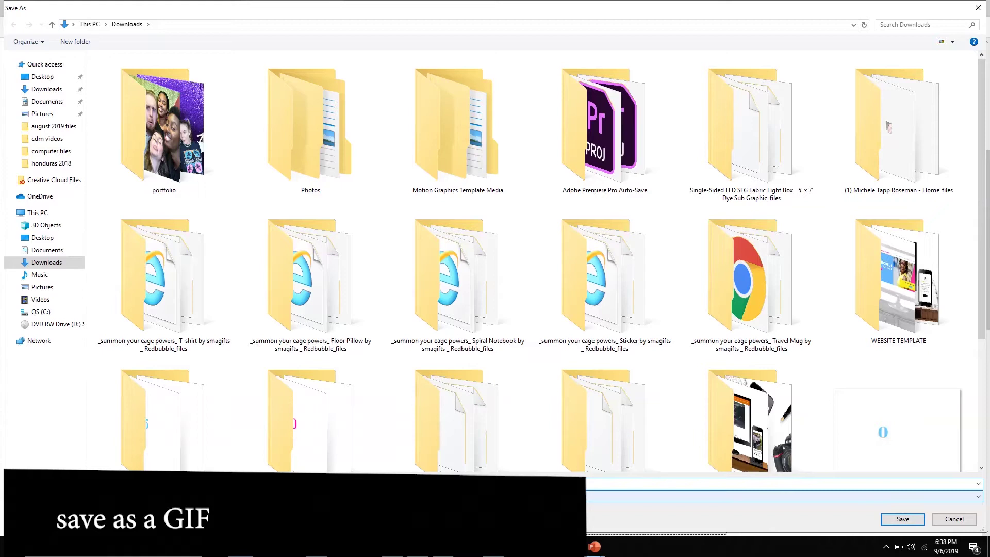
text(numbers)
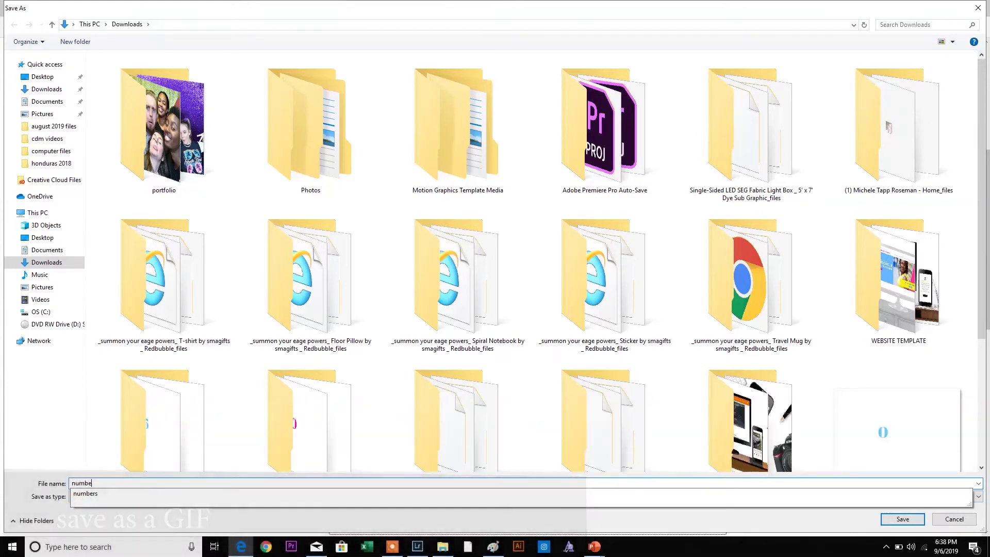
key(Return)
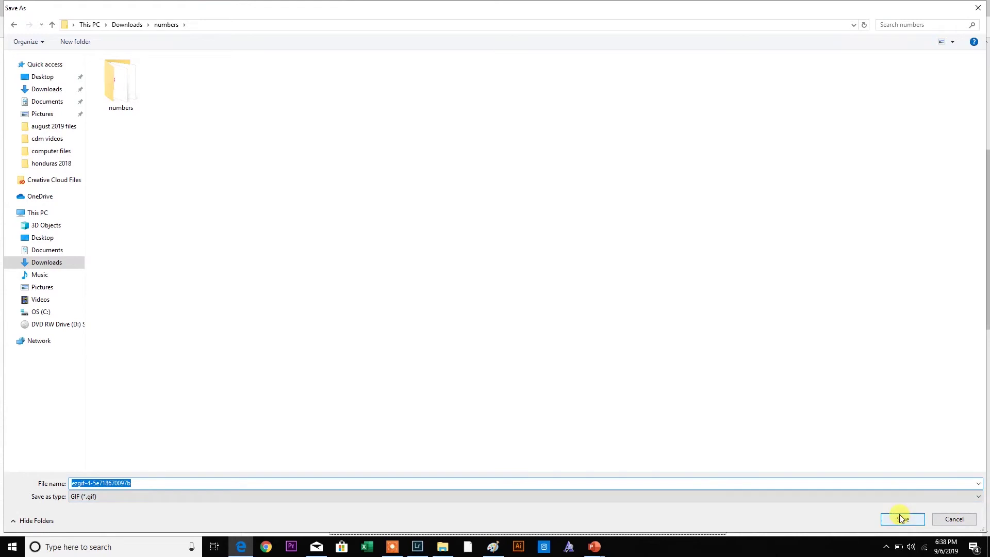
click(61, 89)
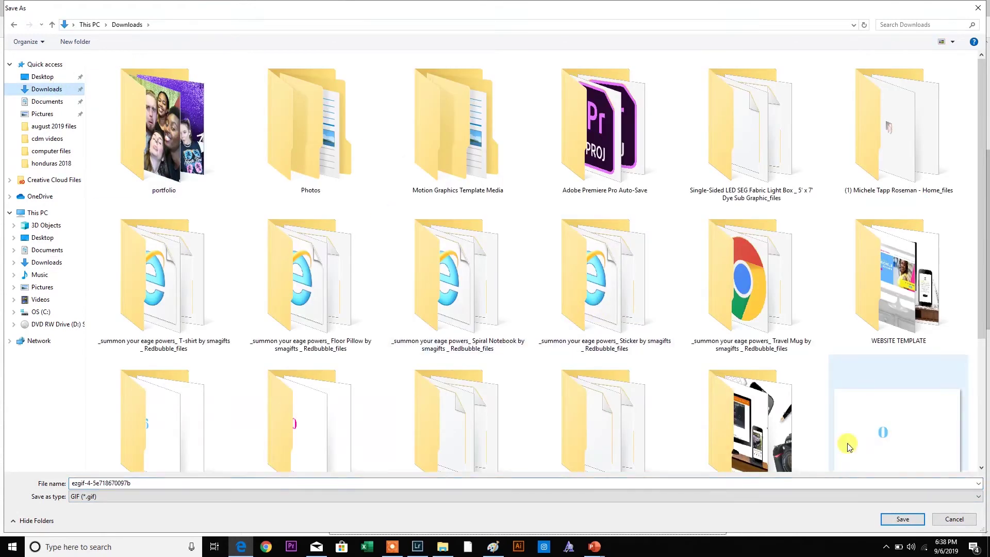
click(901, 519)
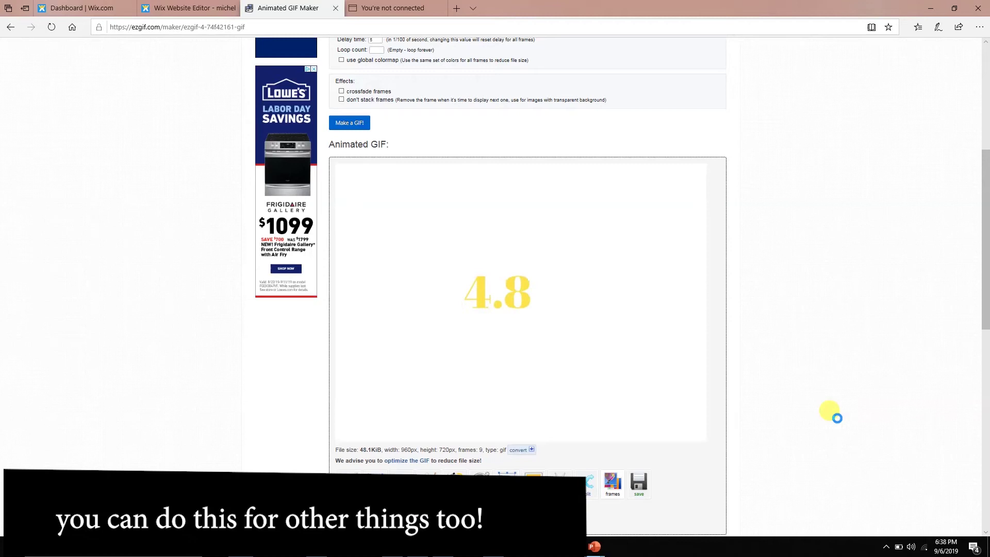
Bring the PowerPoint website template window to the front.
scroll(982, 287, up, 2)
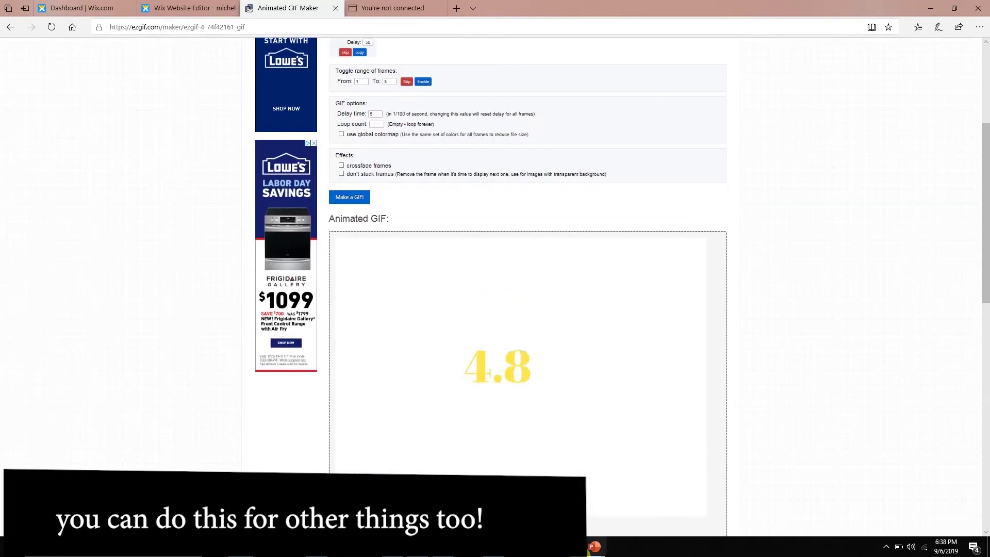
mouse_move(593, 548)
click(555, 521)
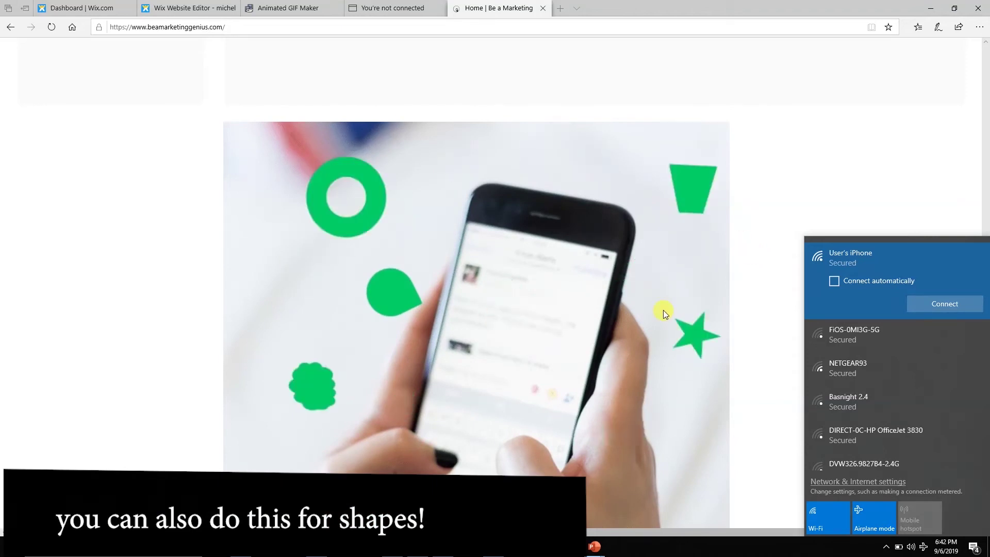
click(170, 7)
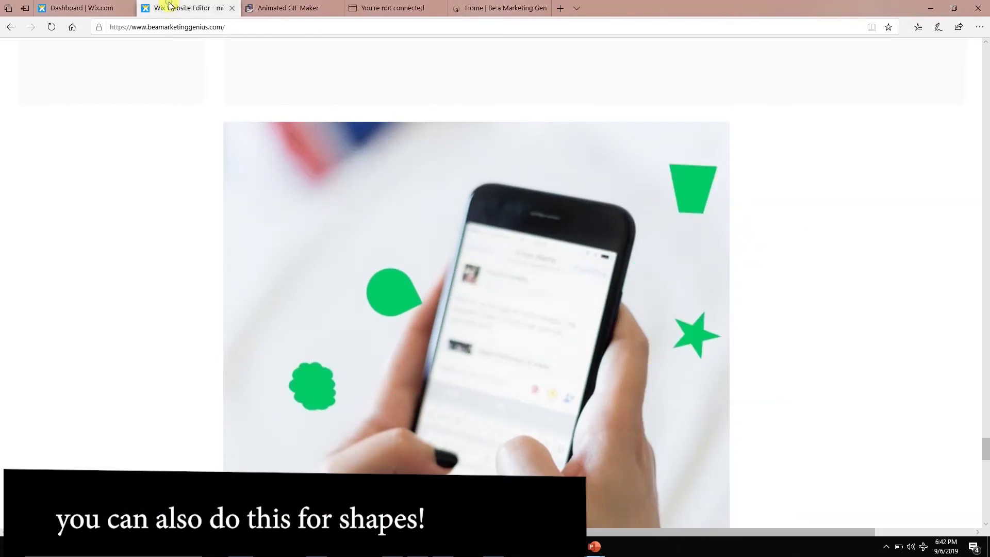
click(504, 10)
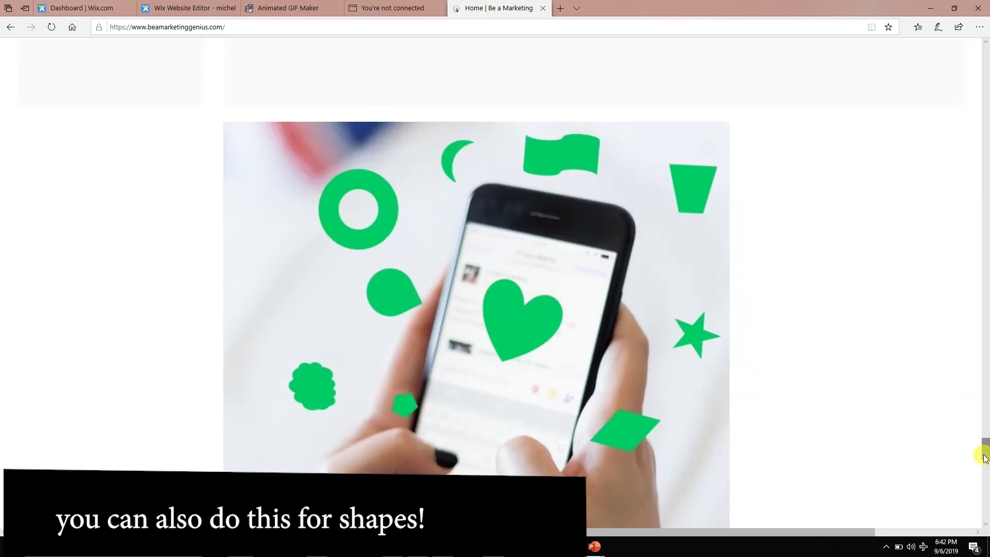
drag(985, 453, 985, 73)
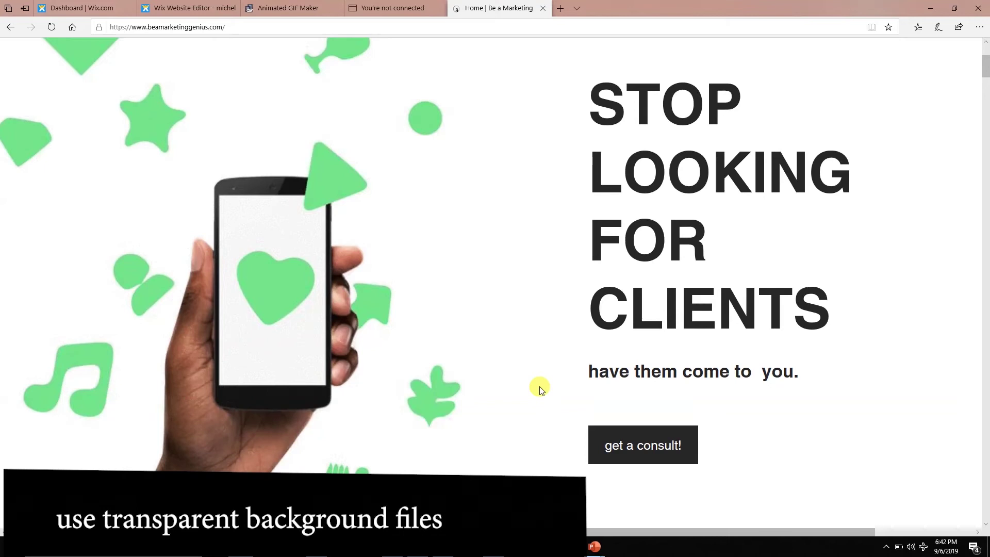
drag(985, 66, 985, 69)
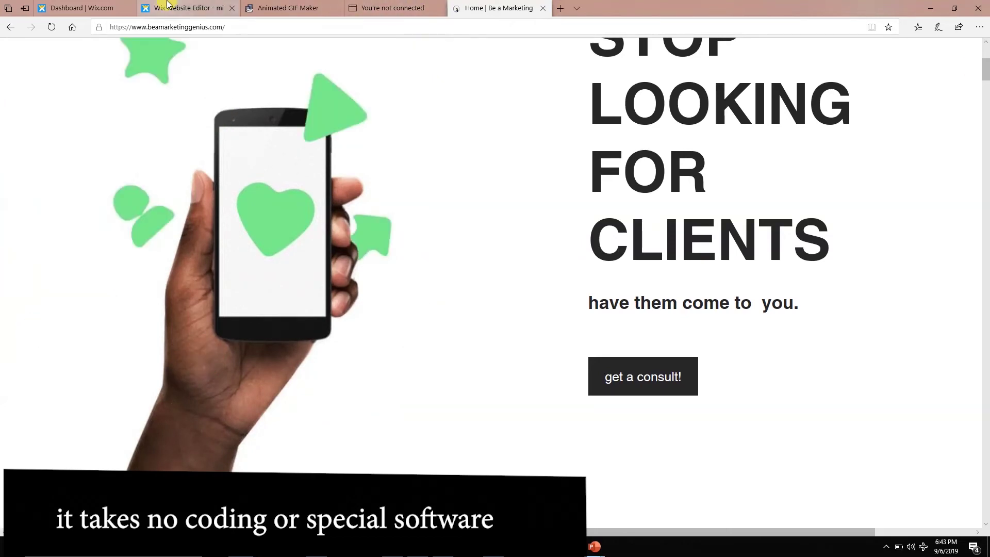
mouse_move(167, 4)
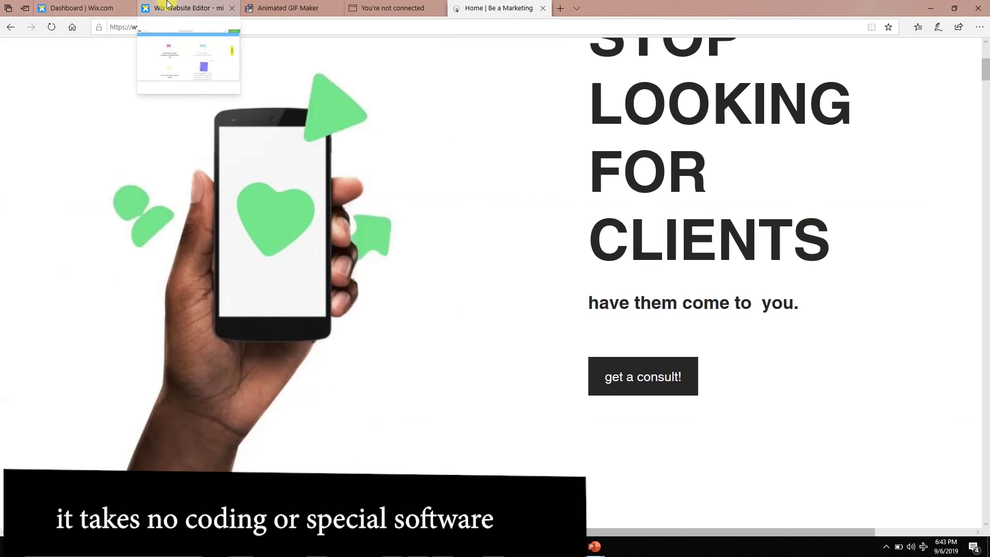
In the Wix editor, select the 1,000 counter image in Facts and start replacing it.
click(167, 4)
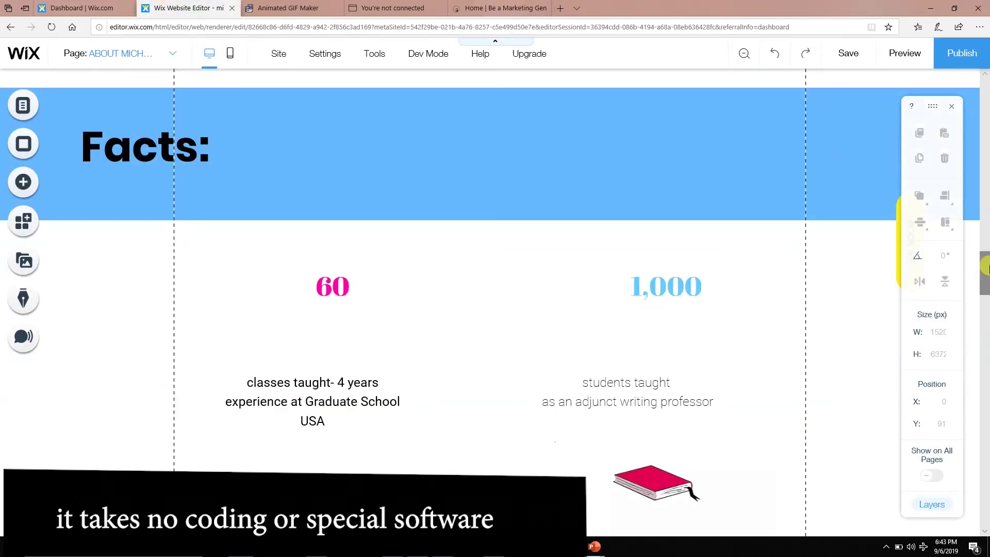
drag(986, 268, 986, 277)
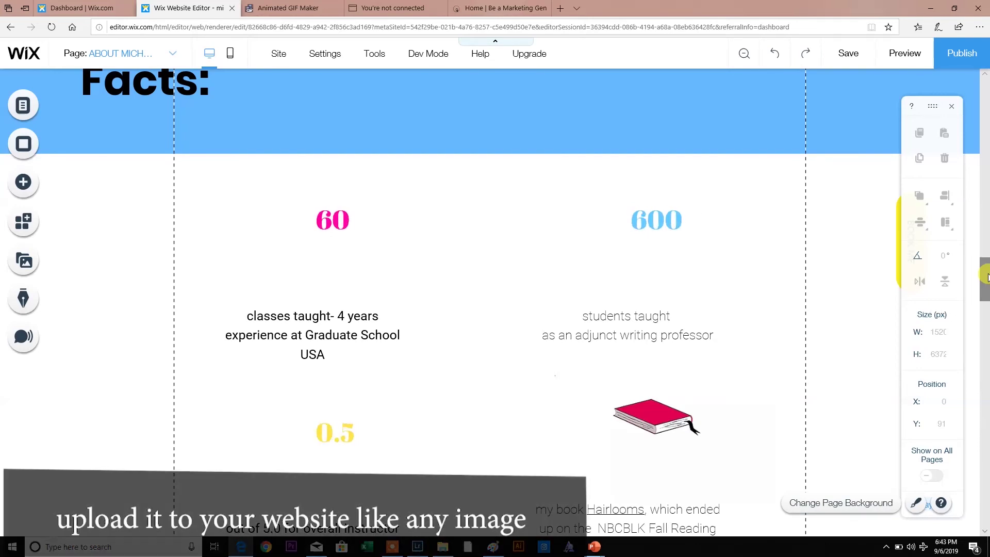
click(675, 233)
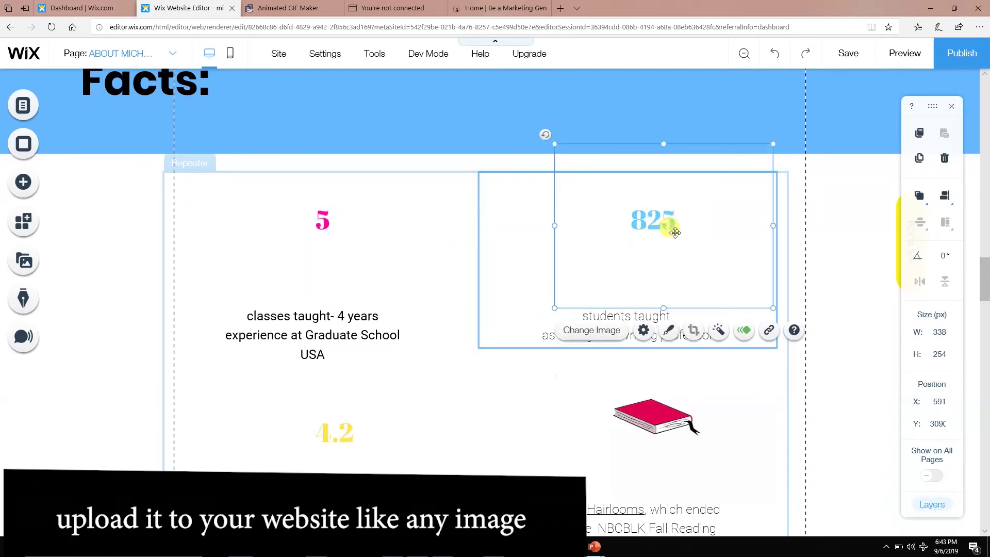
click(589, 334)
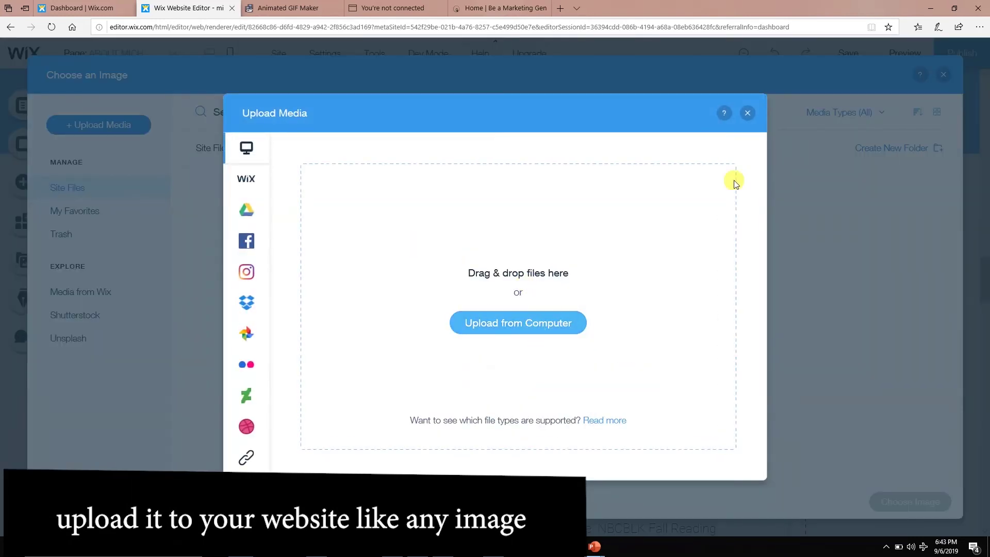
Close the Upload Media and Choose an Image dialogs, leaving the Facts counter image unchanged.
click(746, 114)
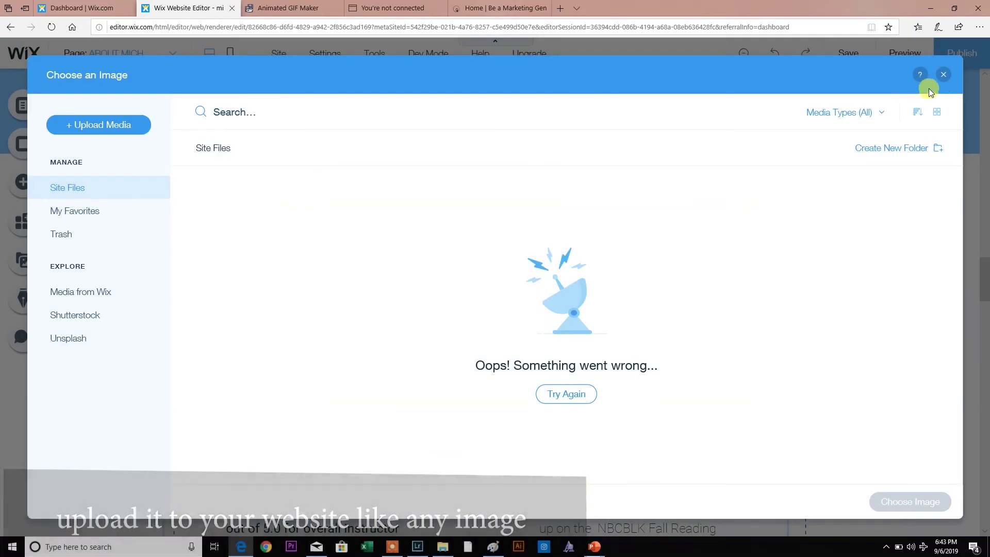
click(946, 76)
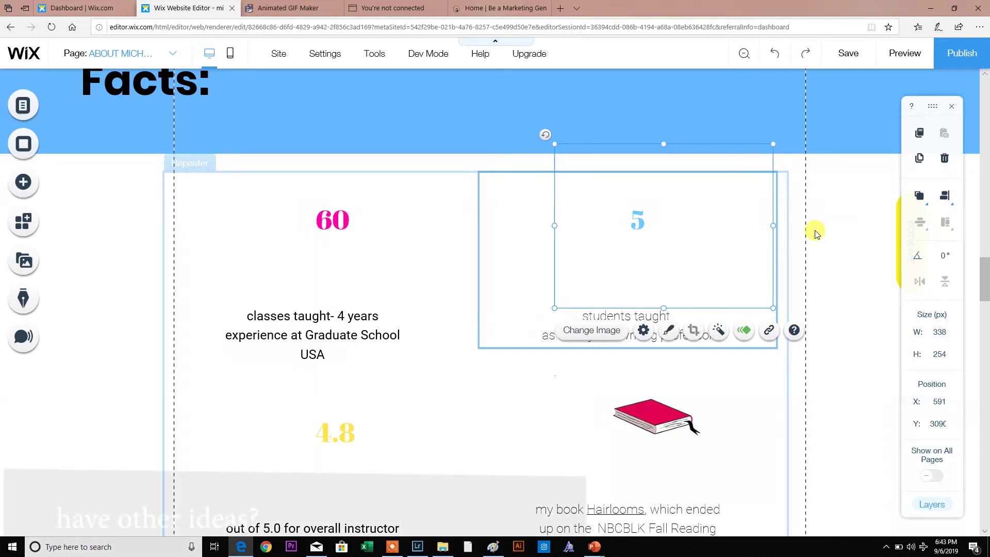
mouse_move(986, 286)
mouse_down()
mouse_move(986, 309)
mouse_move(982, 288)
mouse_up()
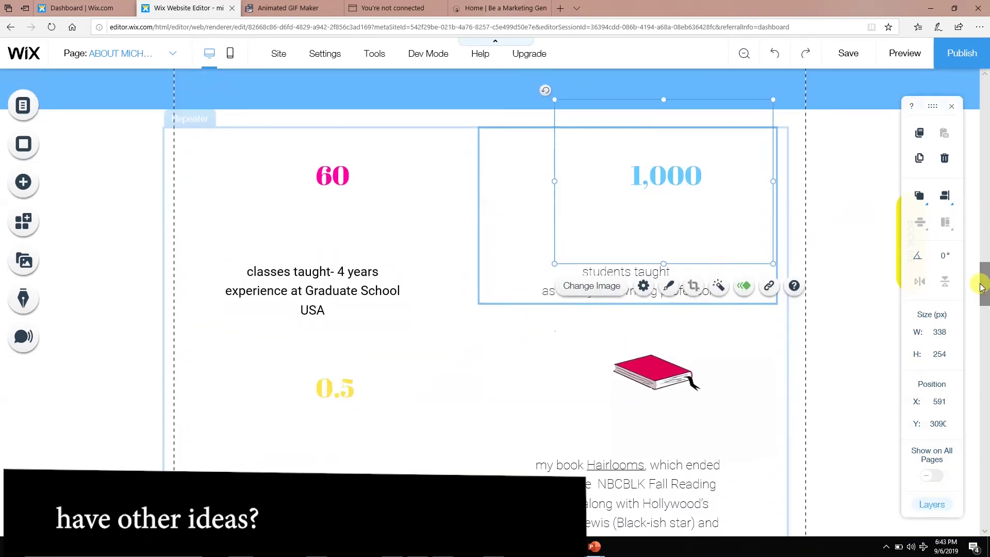